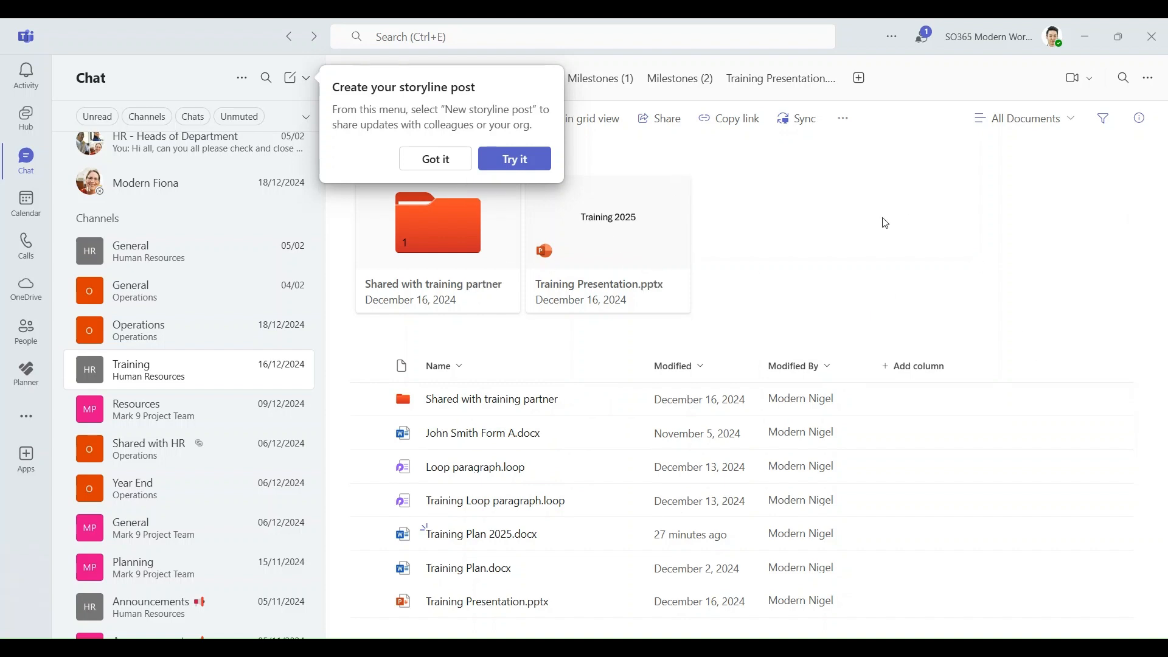
Dismiss the tip about creating a storyline post.
left_click(455, 163)
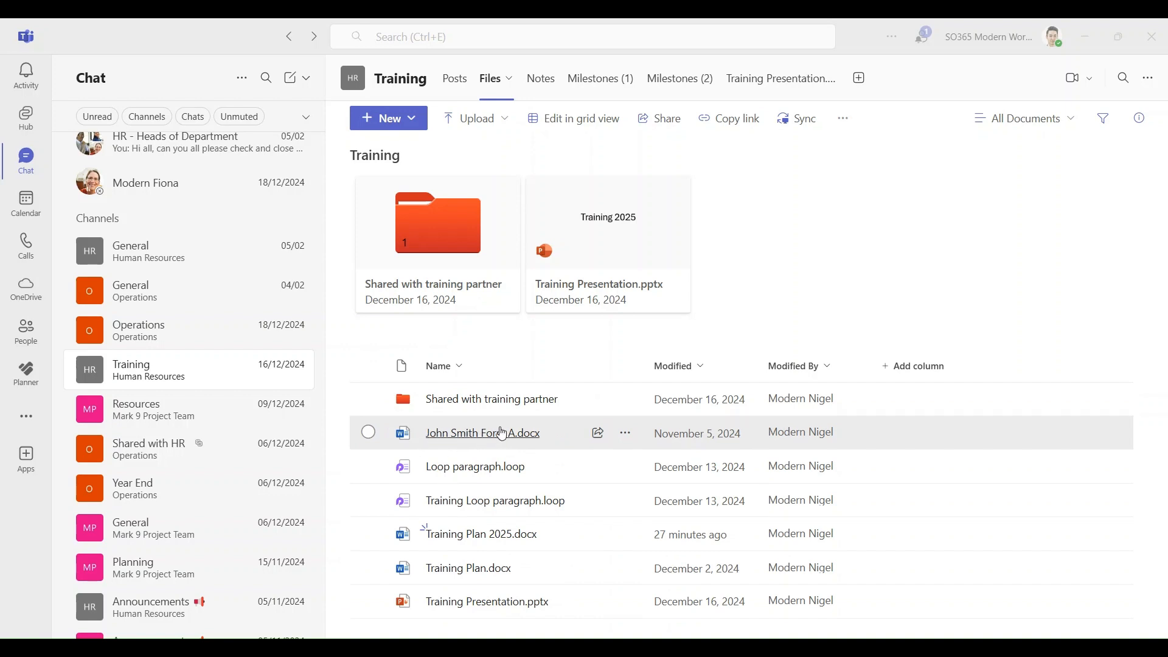
right_click(543, 437)
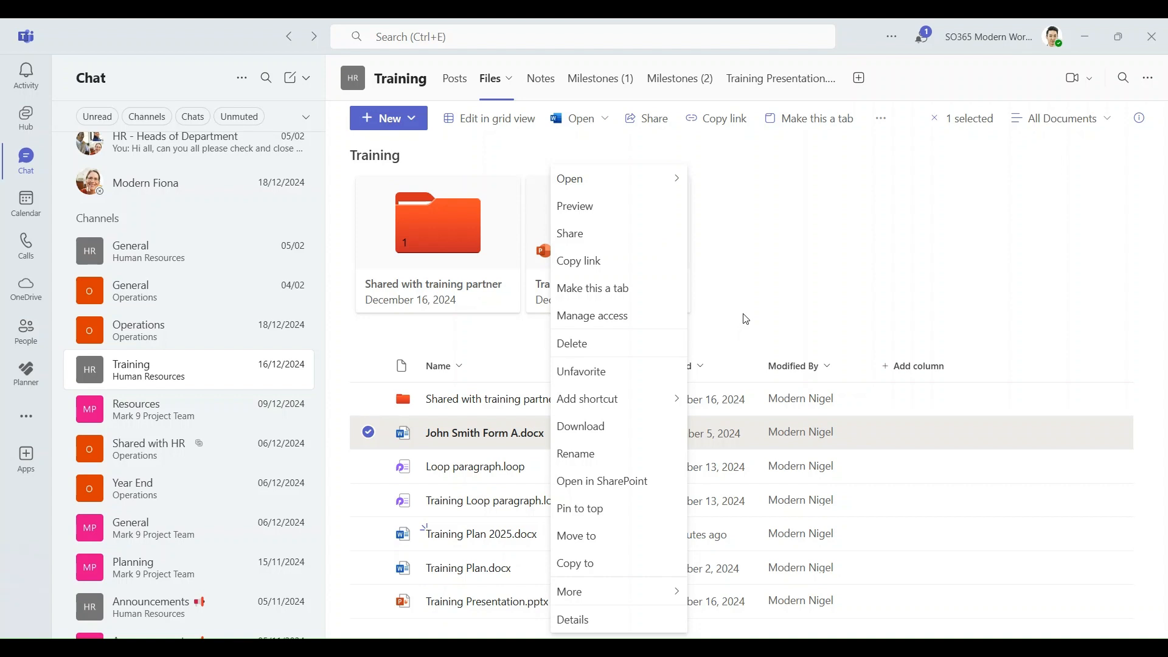
left_click(765, 297)
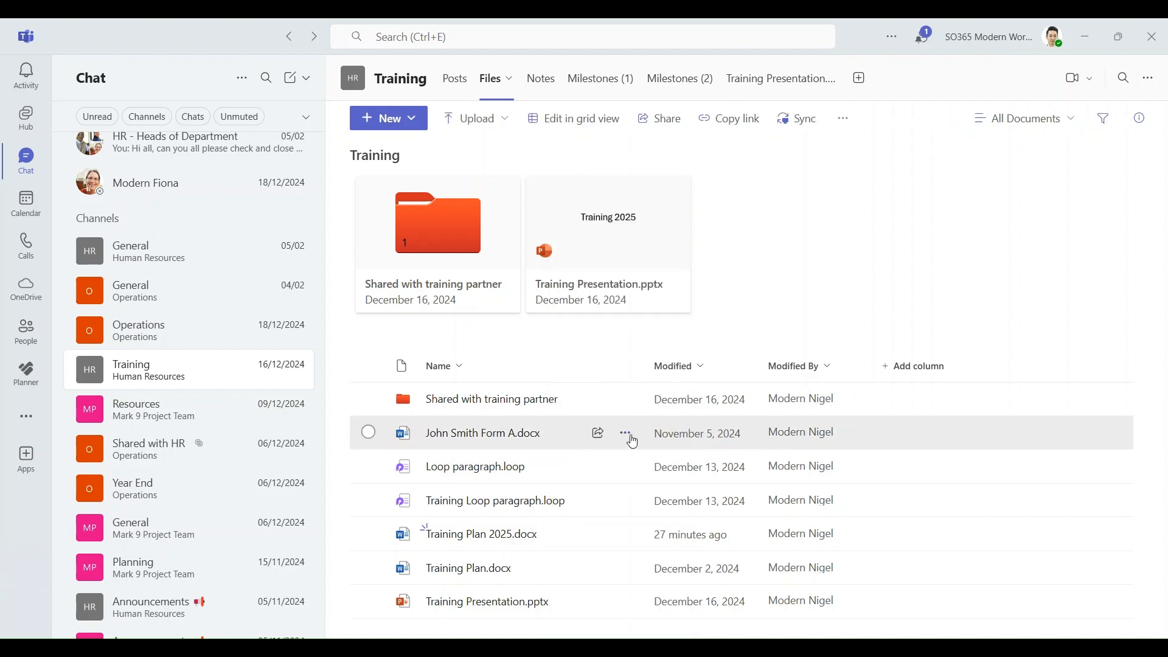
left_click(626, 437)
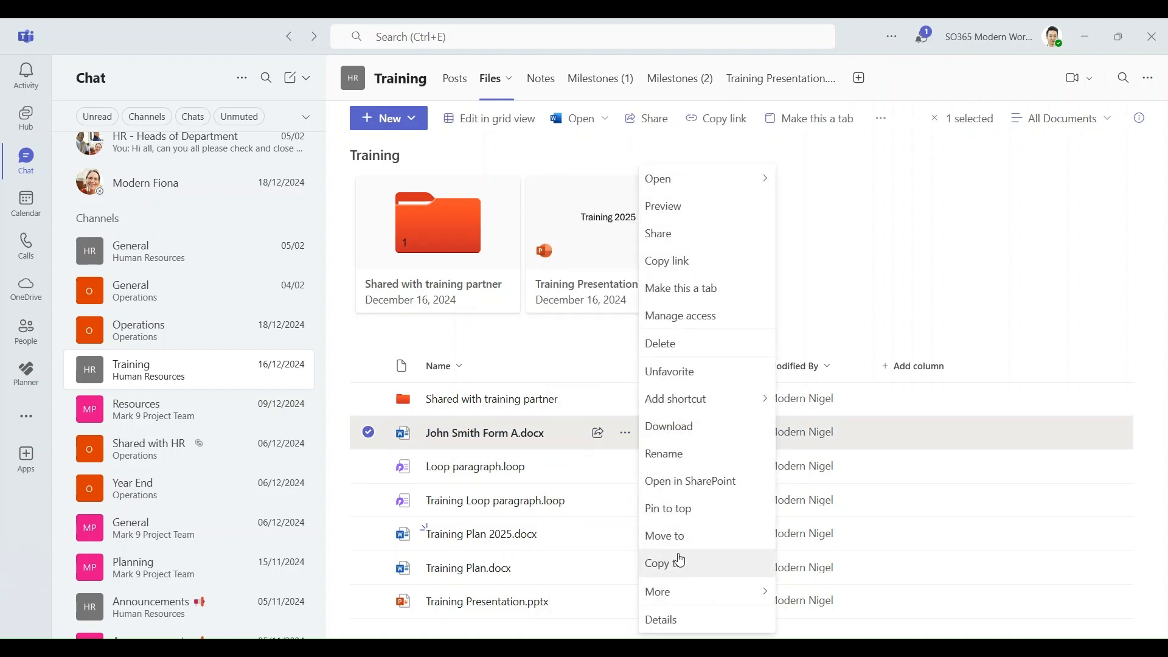
left_click(894, 279)
Copy the Form A Word document from the Training channel to the General folder of the Operations team.
left_click(368, 433)
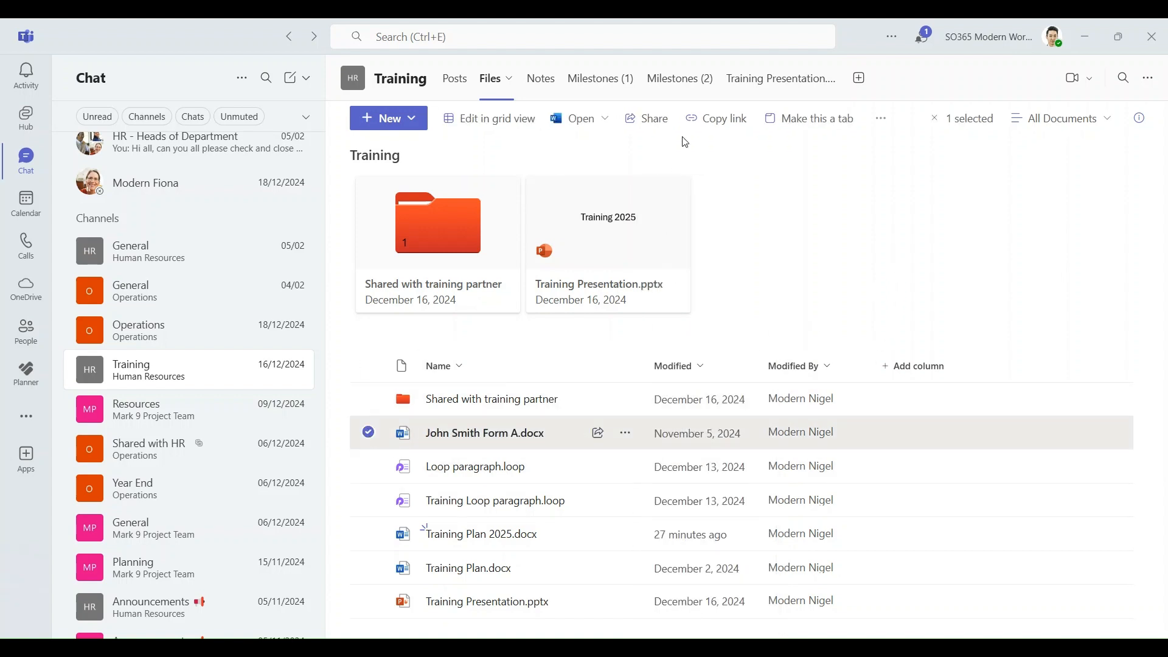
left_click(882, 119)
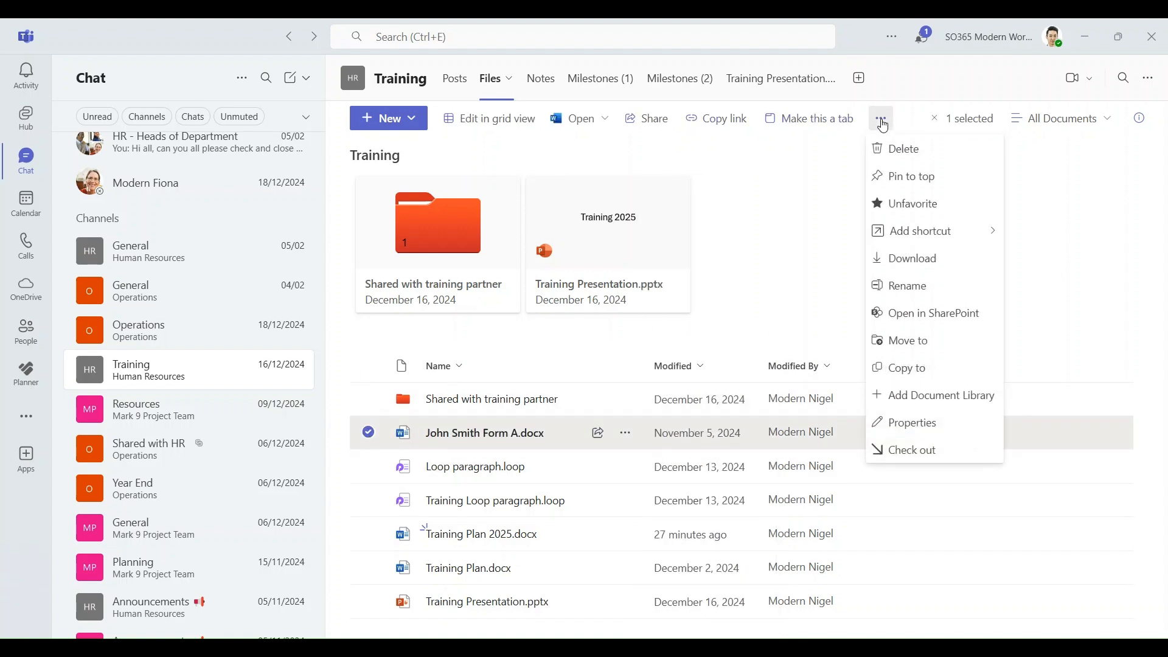
left_click(925, 370)
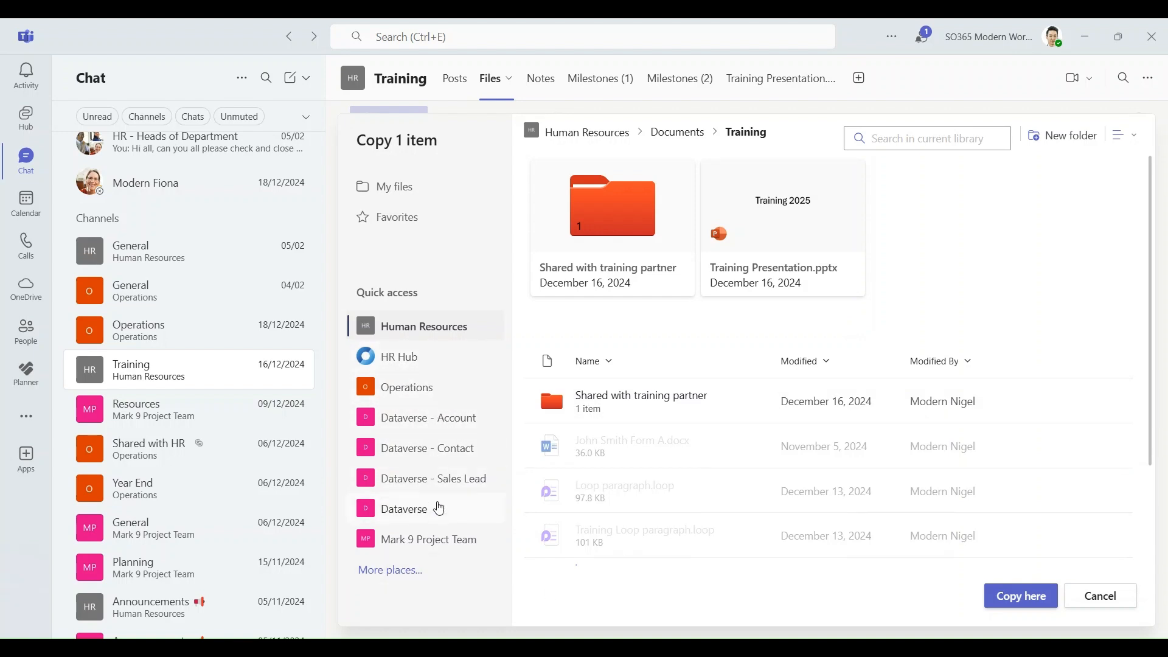
left_click(430, 397)
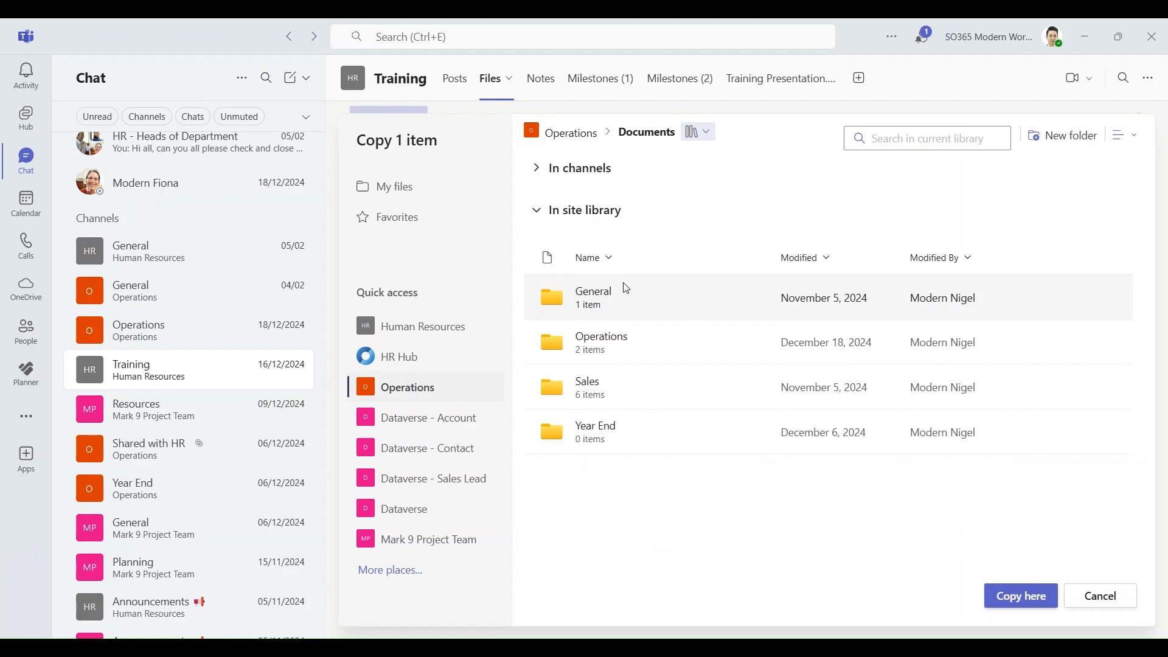
left_click(604, 296)
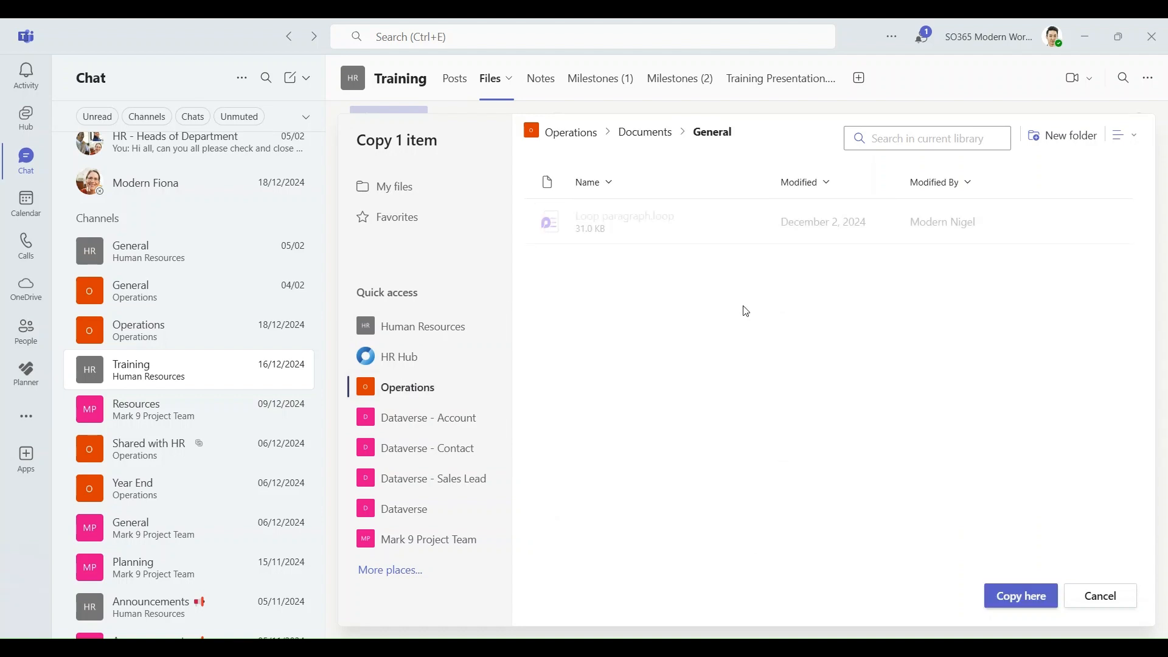
left_click(1021, 597)
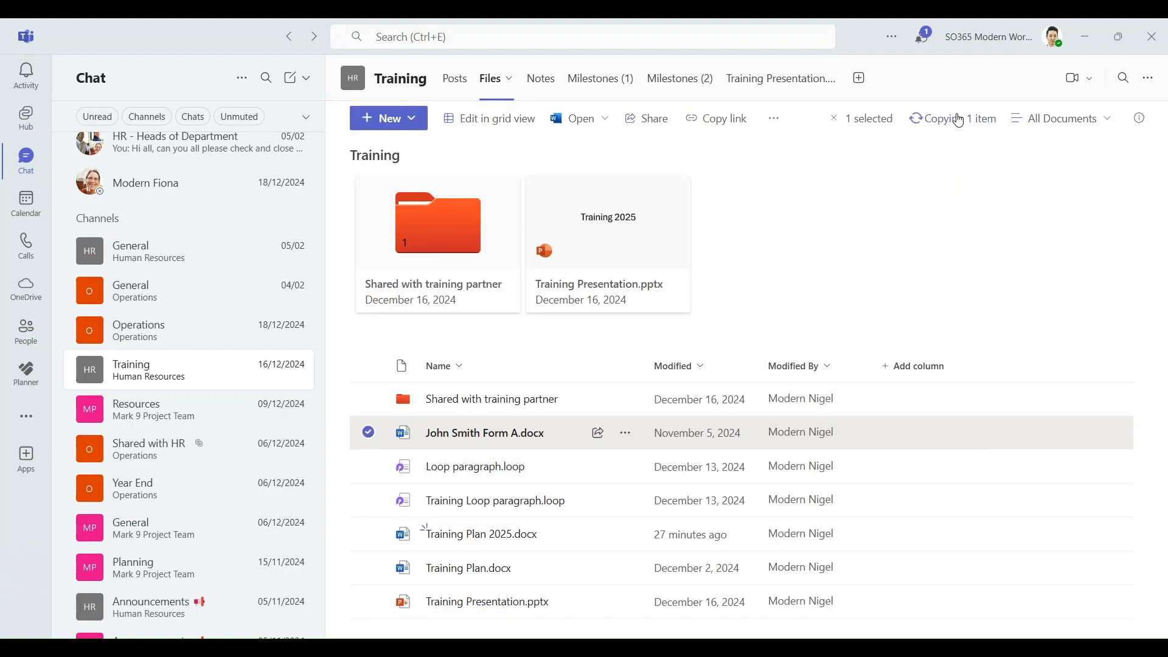
Open the General destination folder from the copy progress details and close those details.
left_click(954, 122)
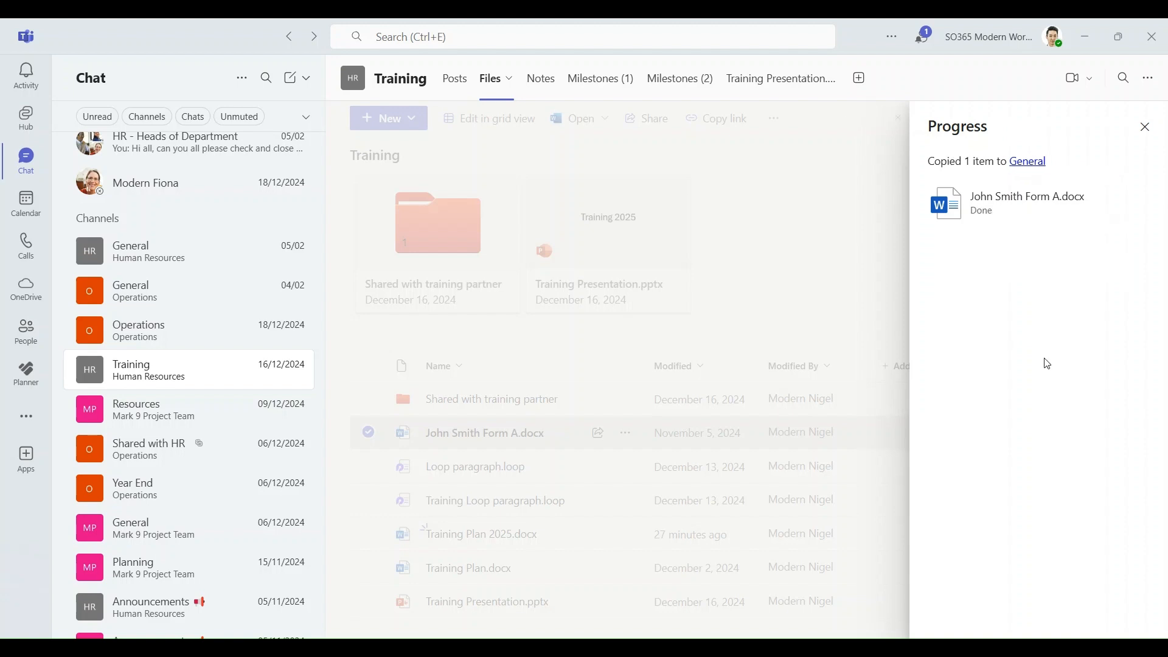
left_click(1032, 161)
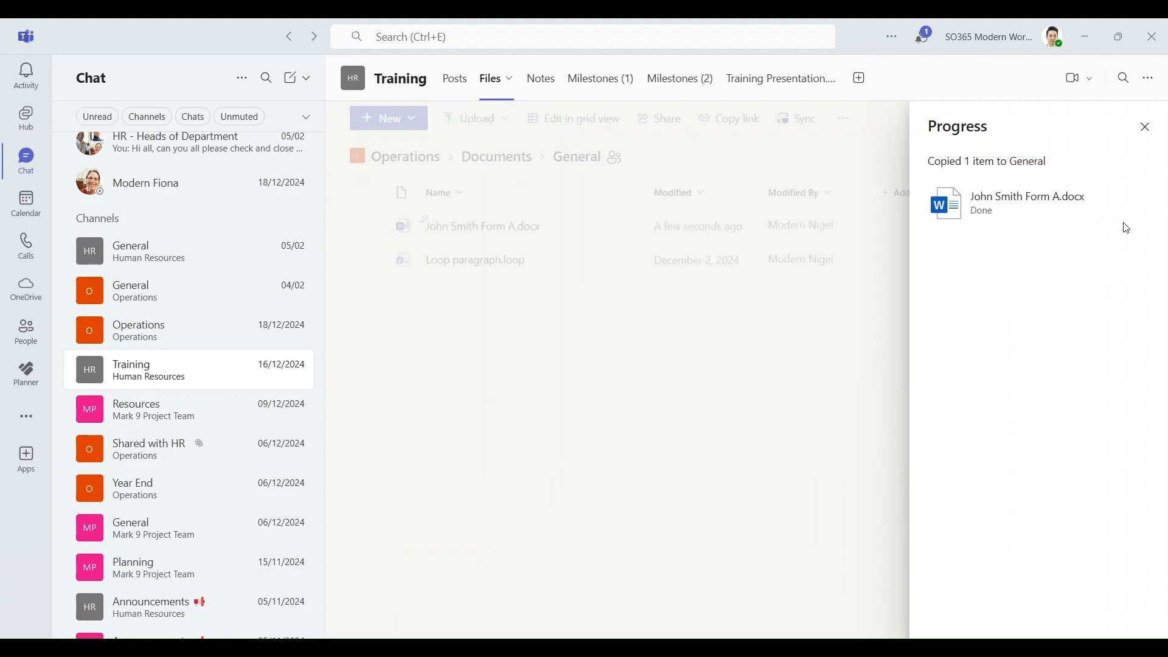
left_click(1144, 126)
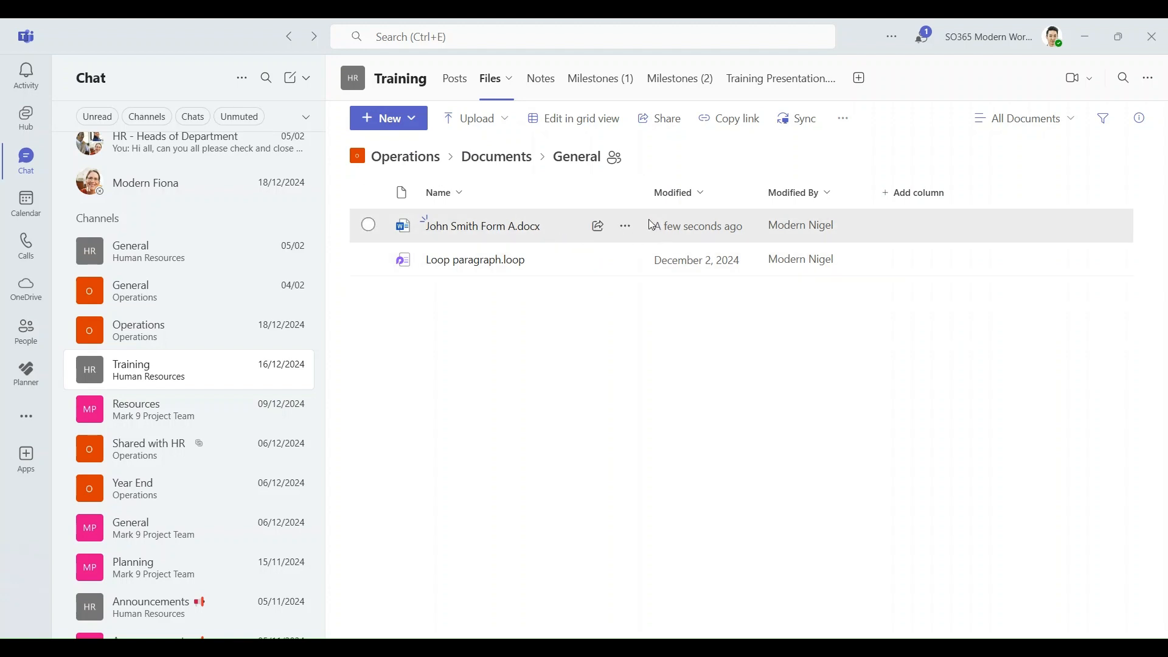
Move the copied Form A document to the HR Hub Documents library, keep sharing with the same people, and check the move progress.
left_click(845, 118)
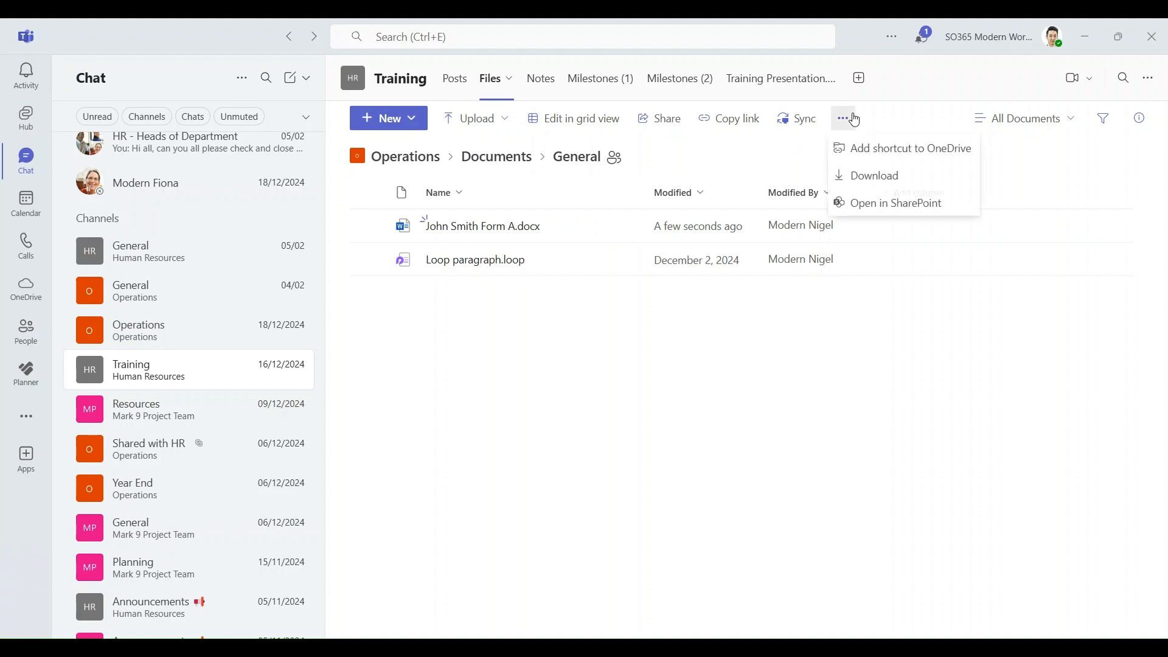
right_click(535, 229)
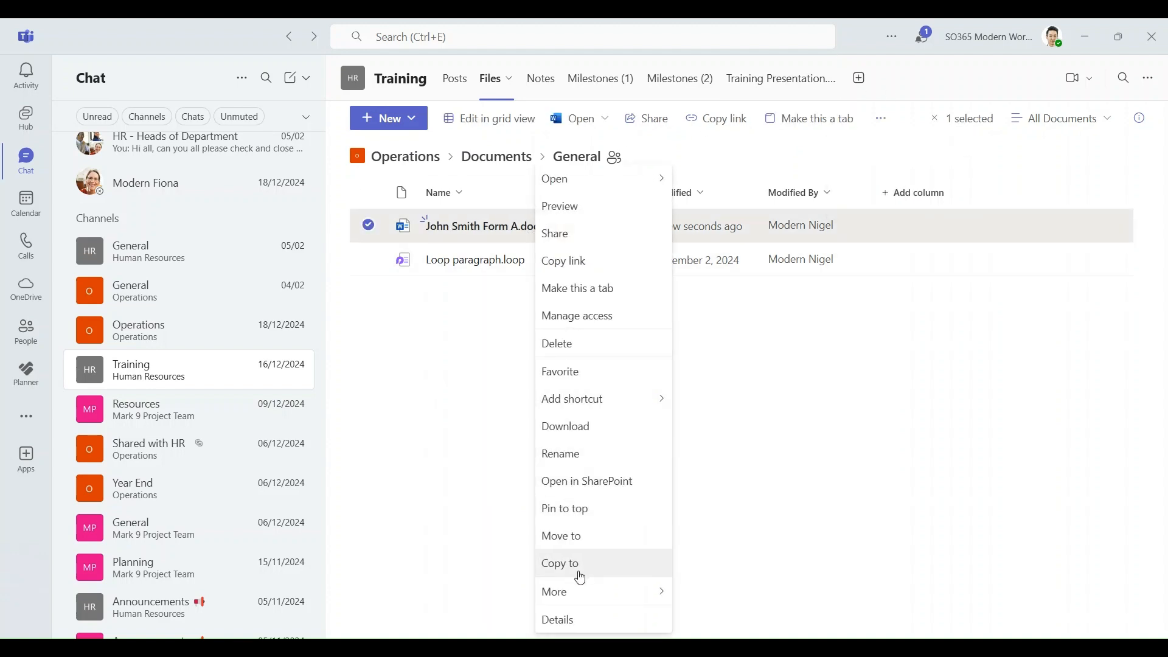
left_click(583, 535)
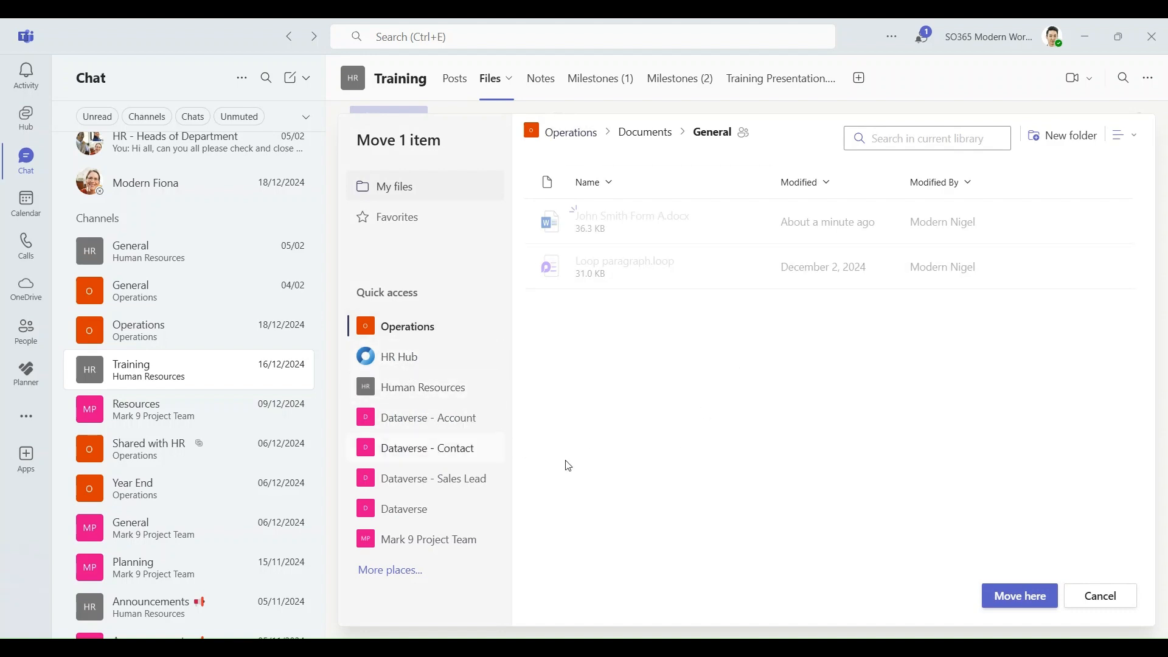
left_click(408, 366)
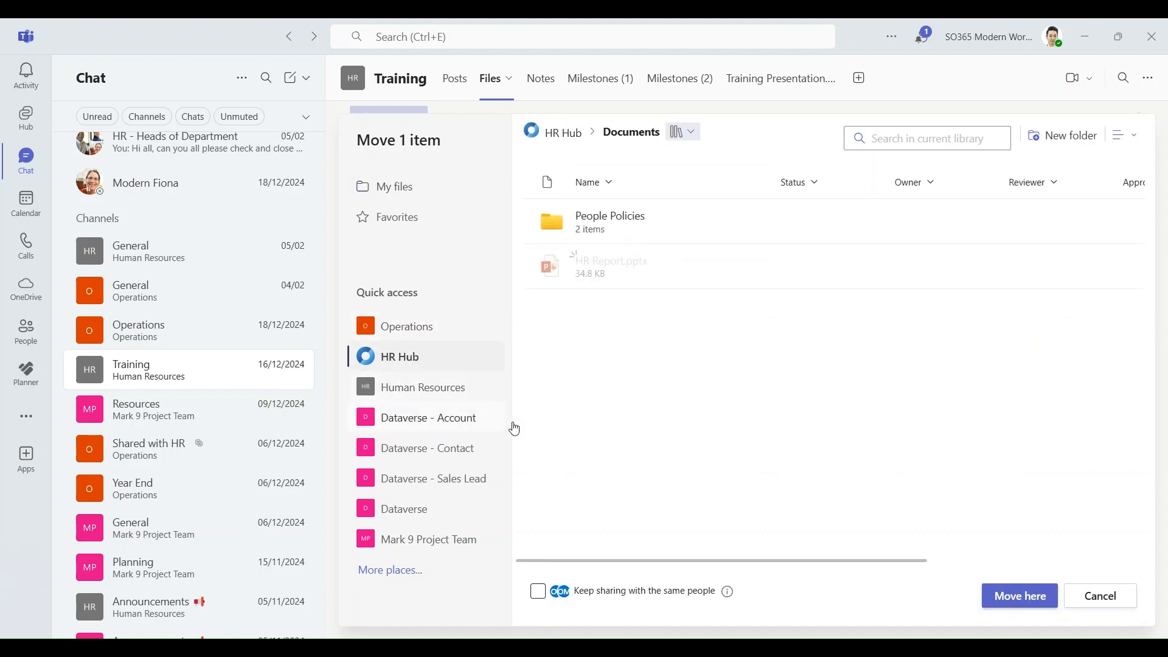
left_click(1025, 598)
left_click(536, 594)
left_click(1017, 597)
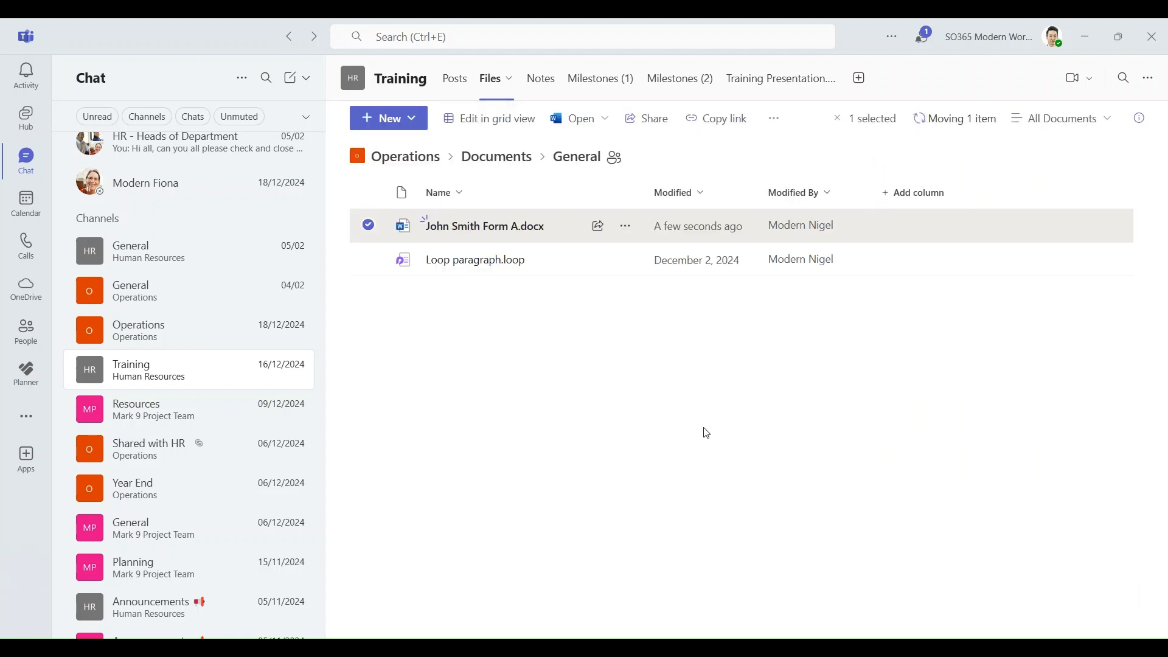
left_click(953, 119)
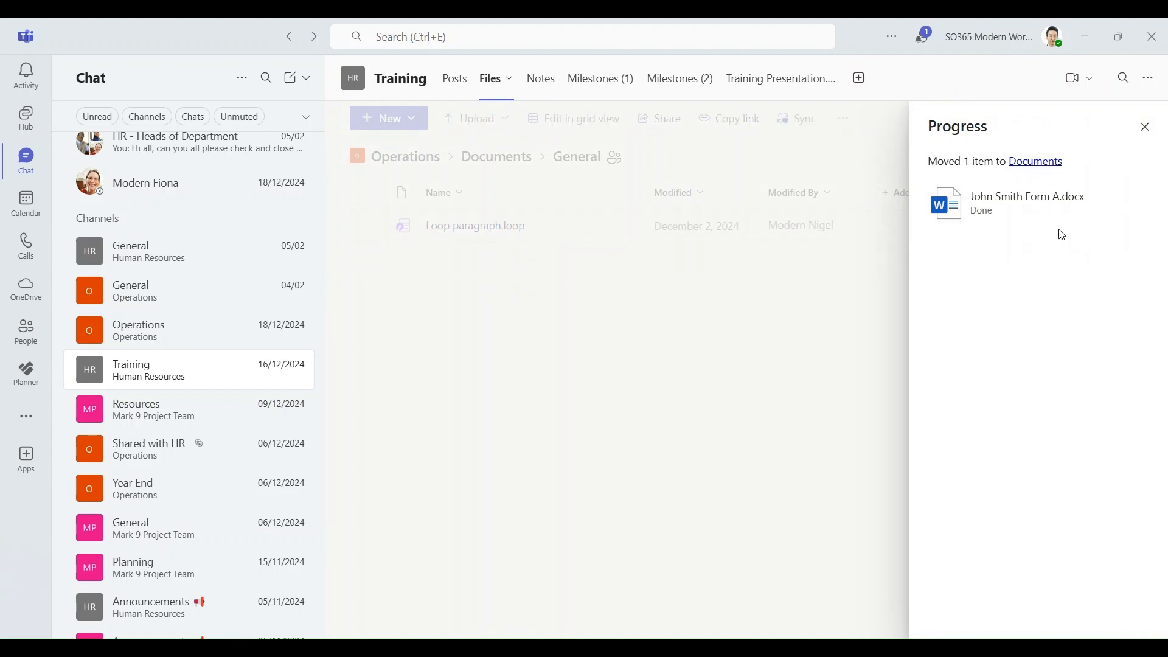
left_click(1146, 127)
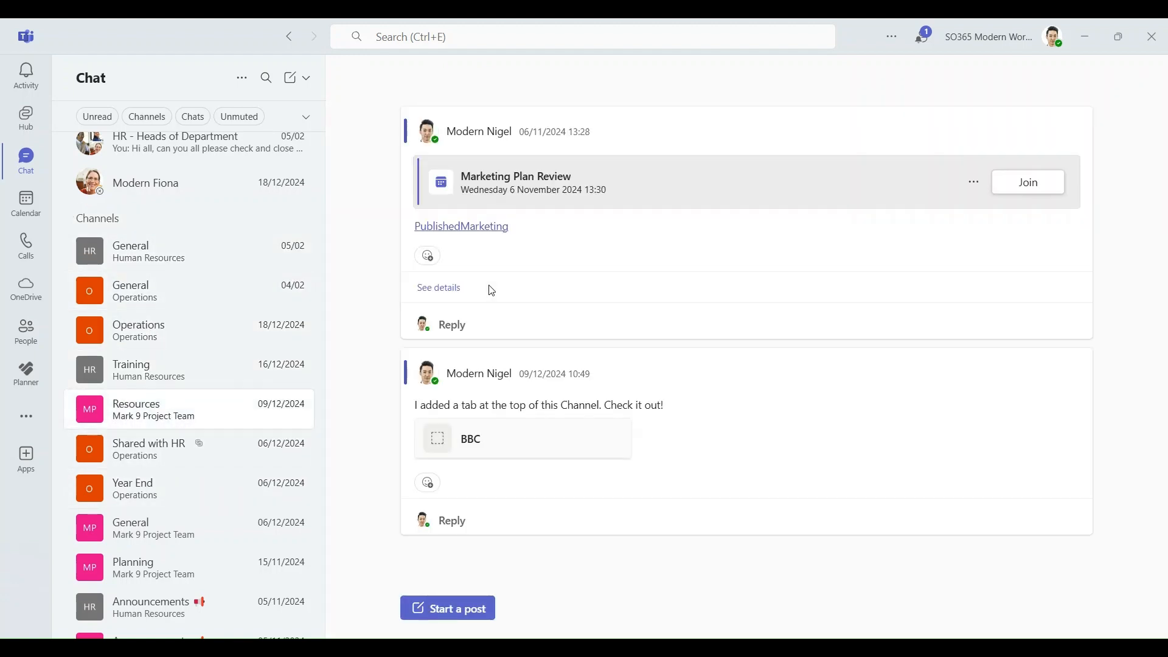
Open the Resources channel's files and rename Blurv2.gif as Blur.
left_click(503, 78)
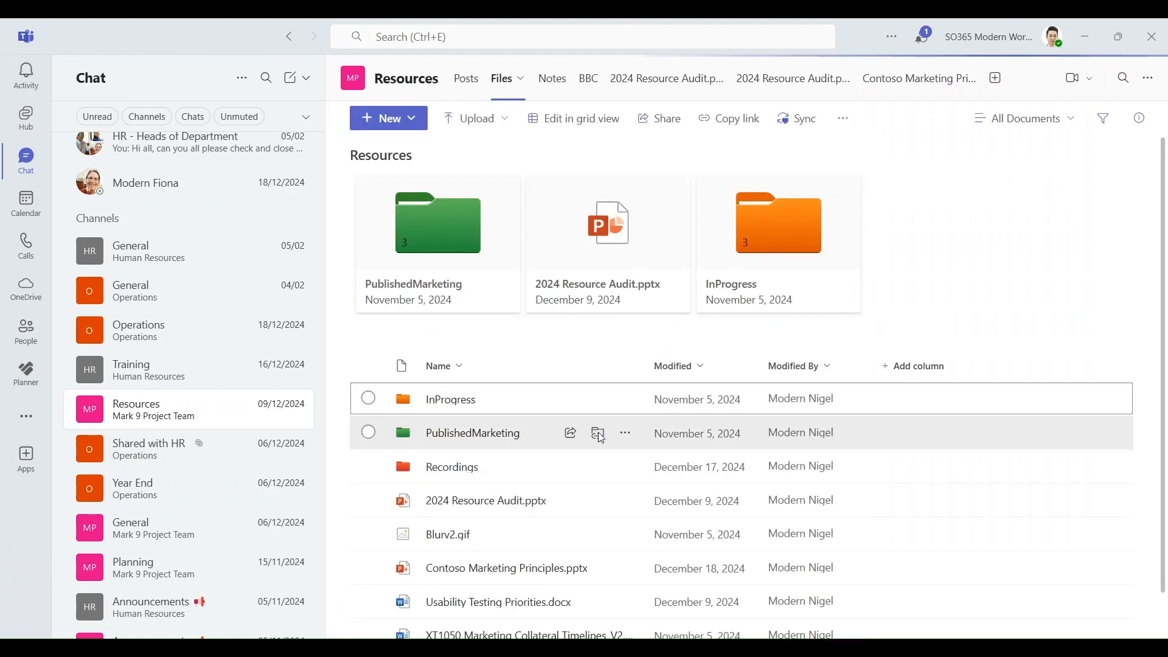
scroll(590, 438, "down", 1)
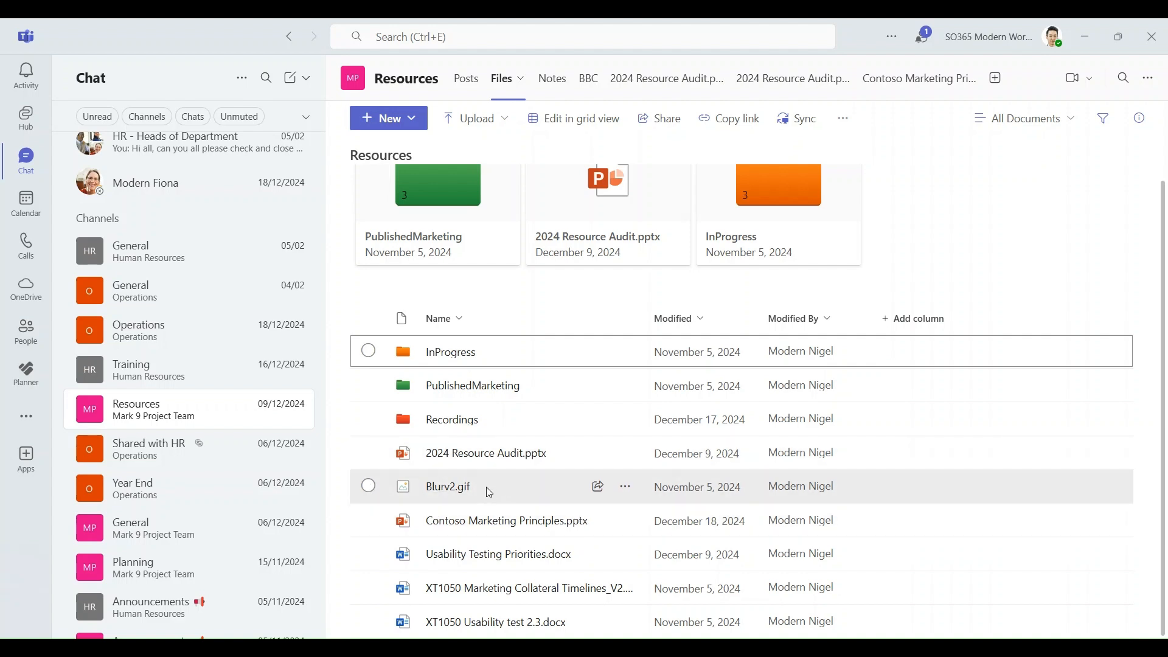
left_click(369, 485)
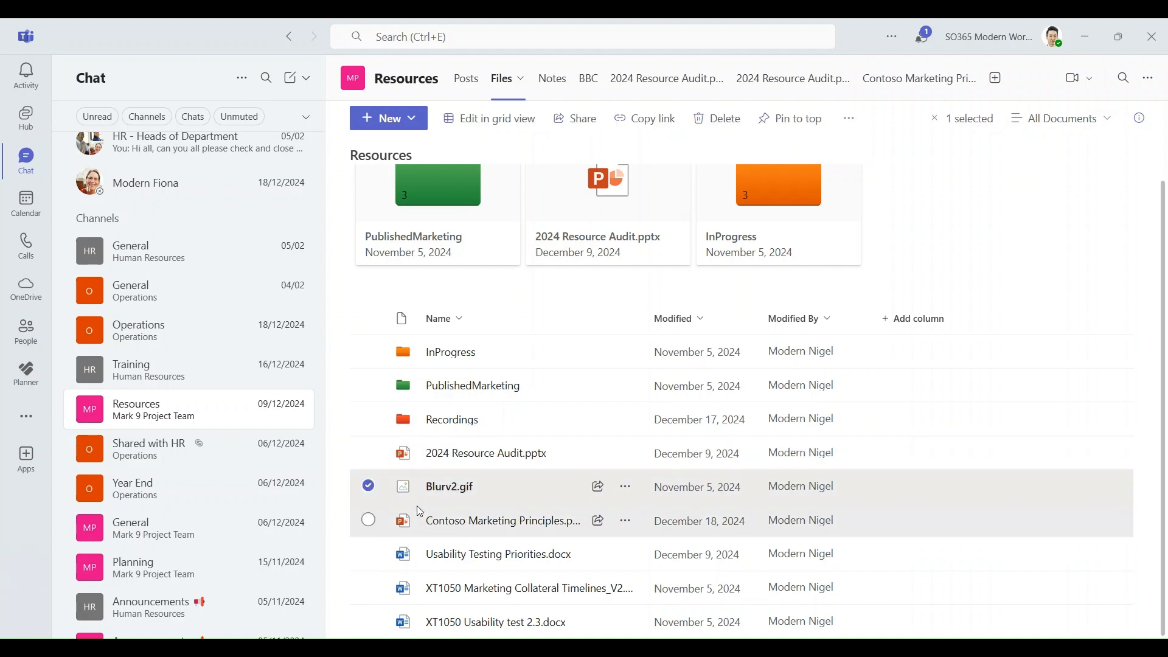
left_click(626, 487)
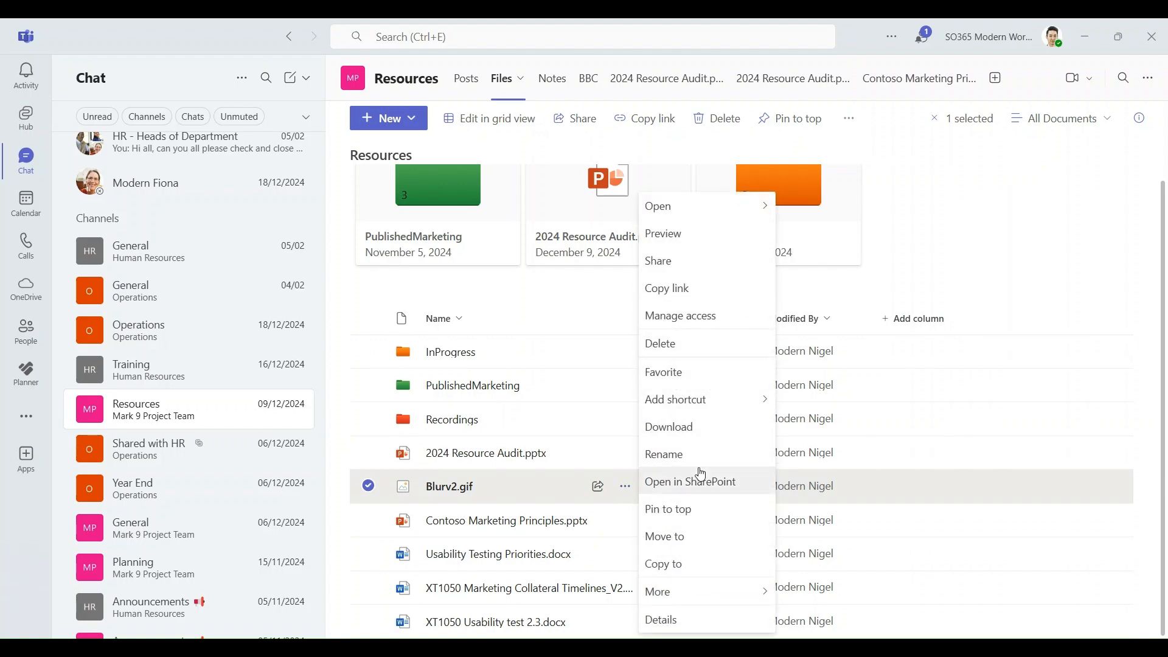
left_click(715, 457)
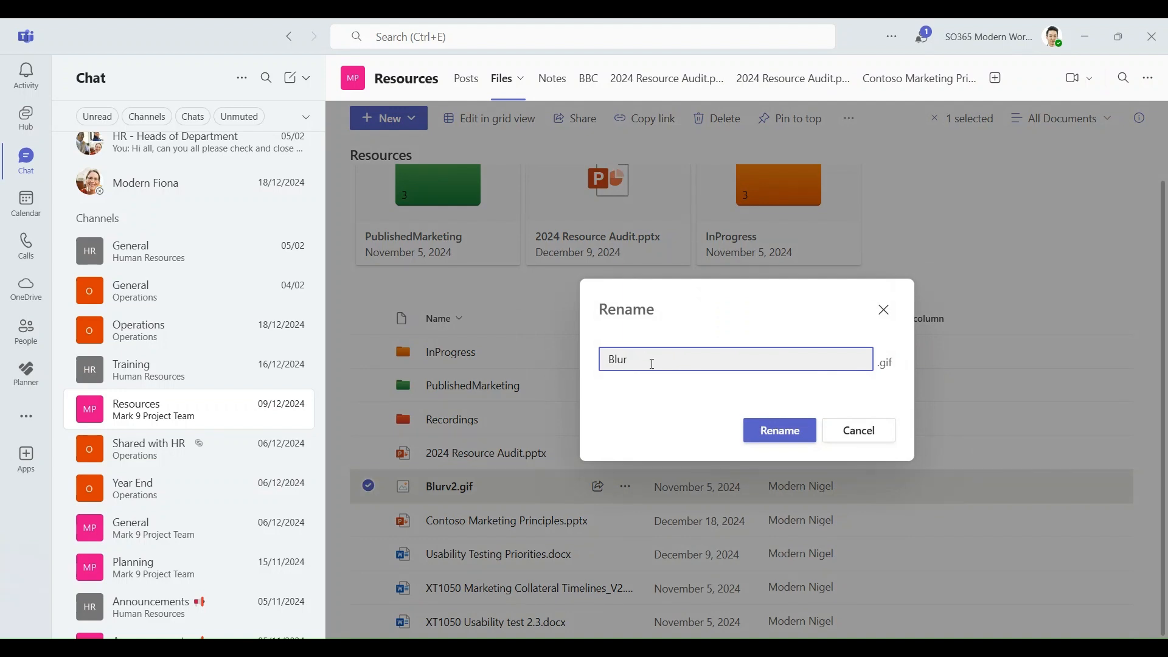
left_click(778, 430)
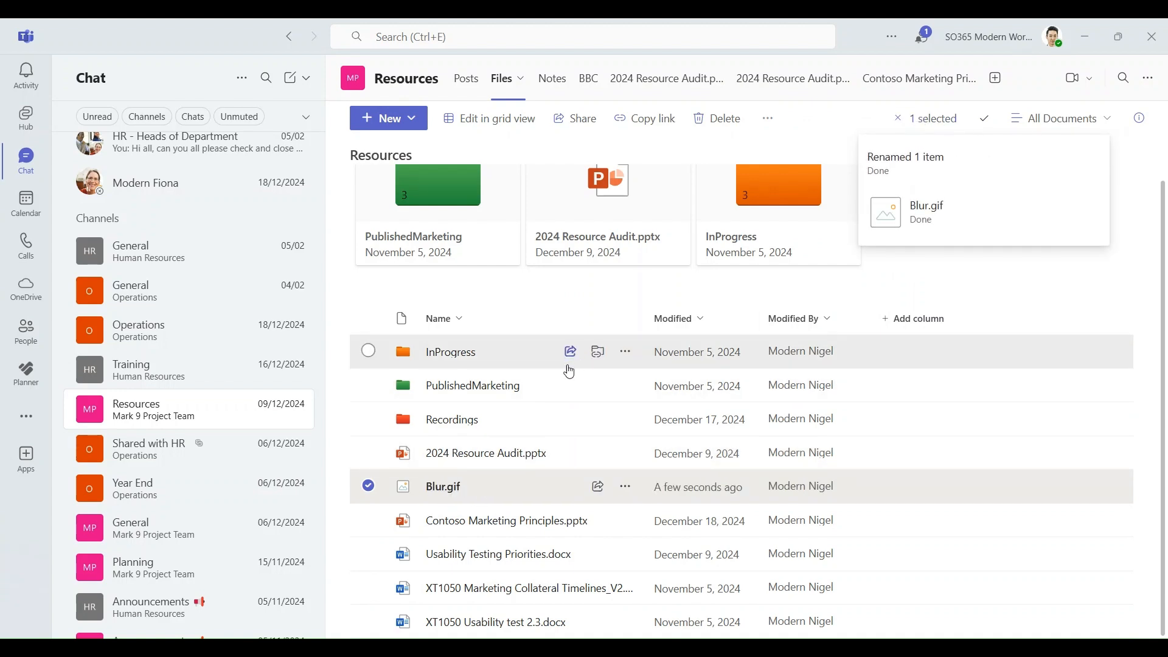
right_click(527, 392)
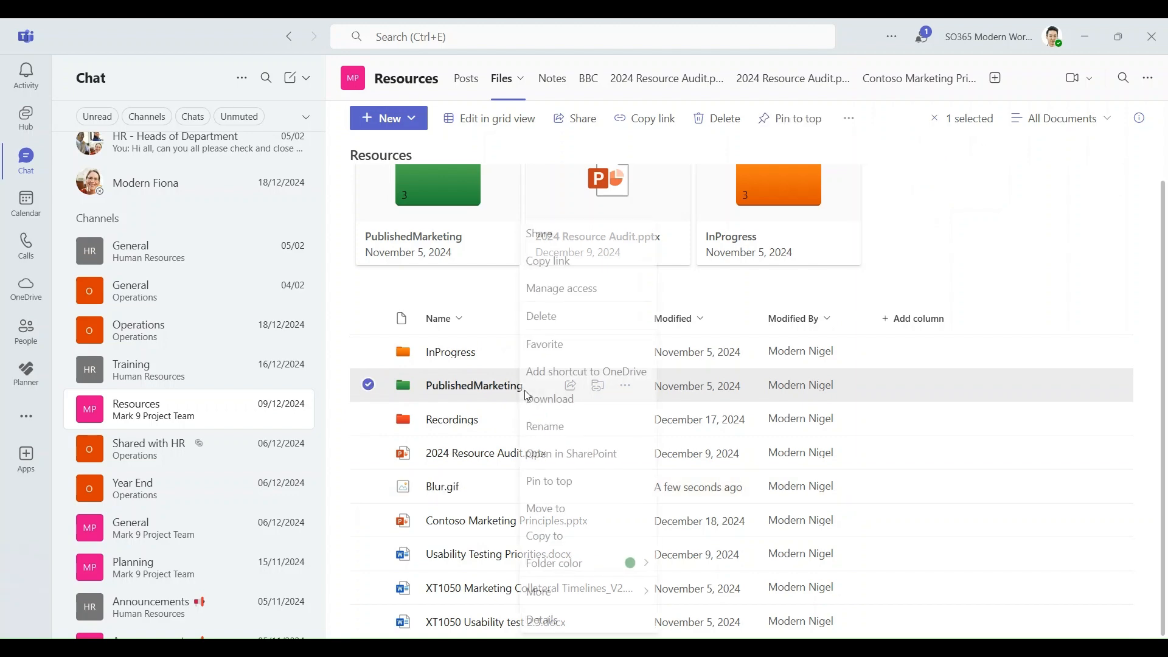
left_click(566, 427)
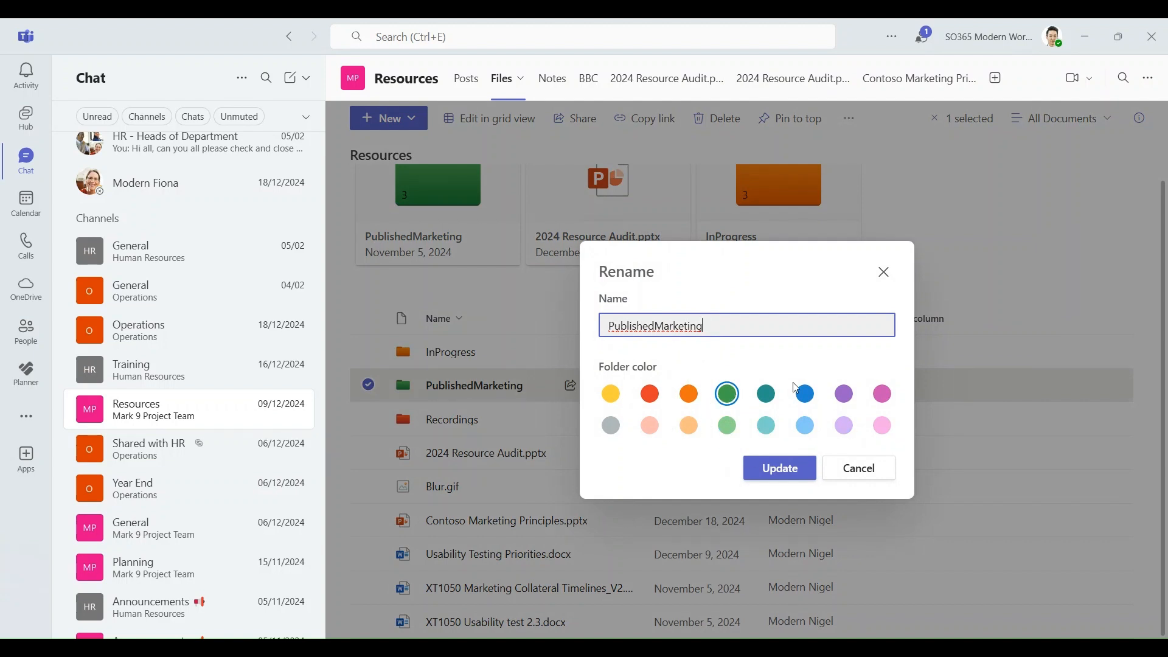
left_click(884, 273)
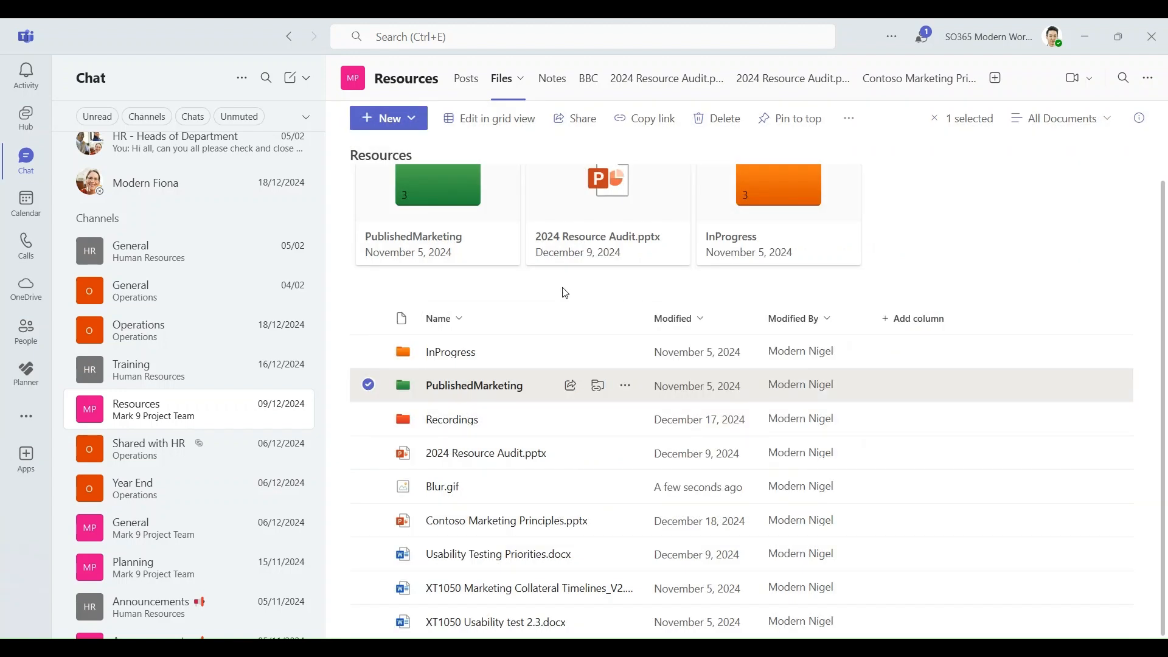
left_click(916, 255)
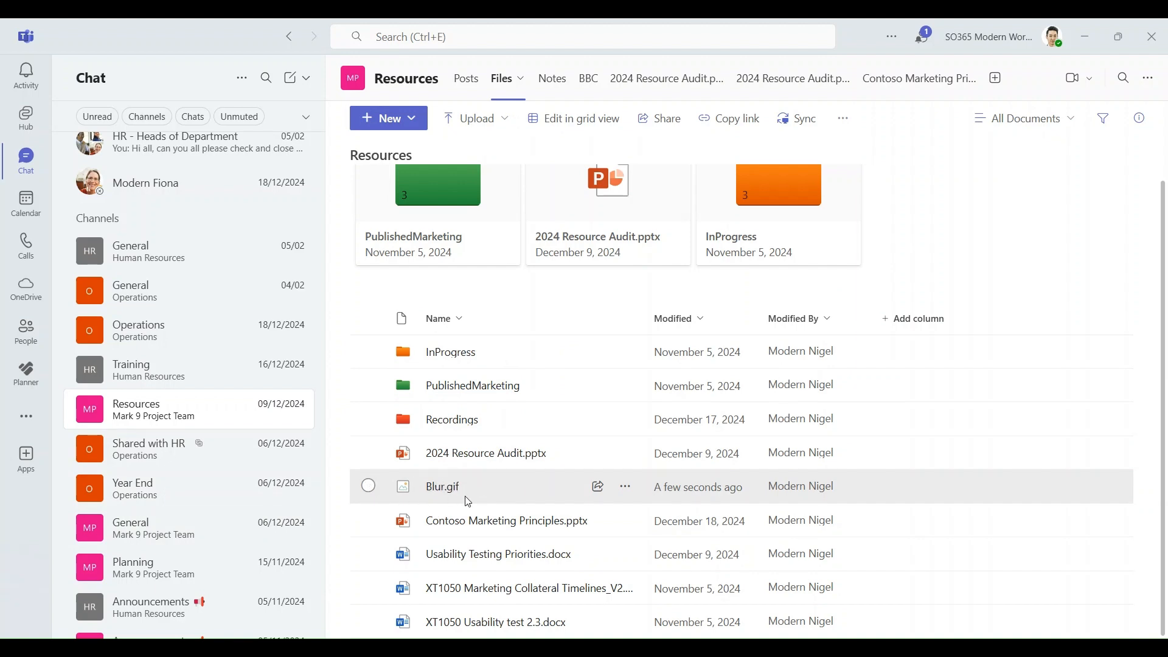
Delete Blur.gif from the Resources channel's files, sending it to the site recycle bin.
left_click(368, 486)
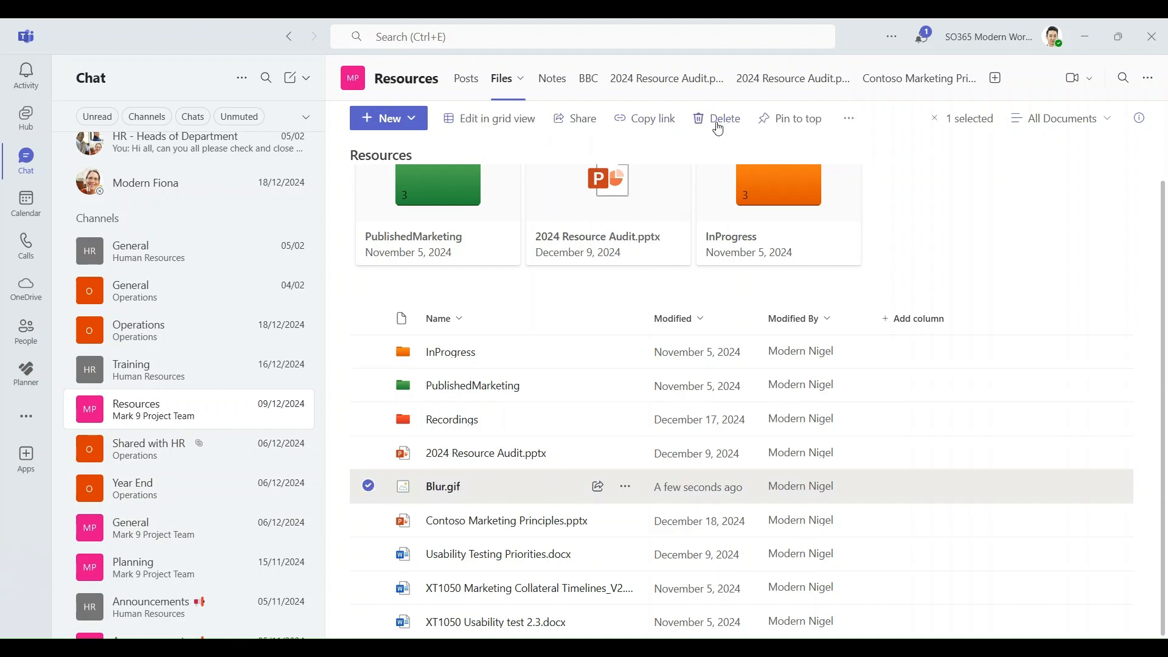
right_click(564, 490)
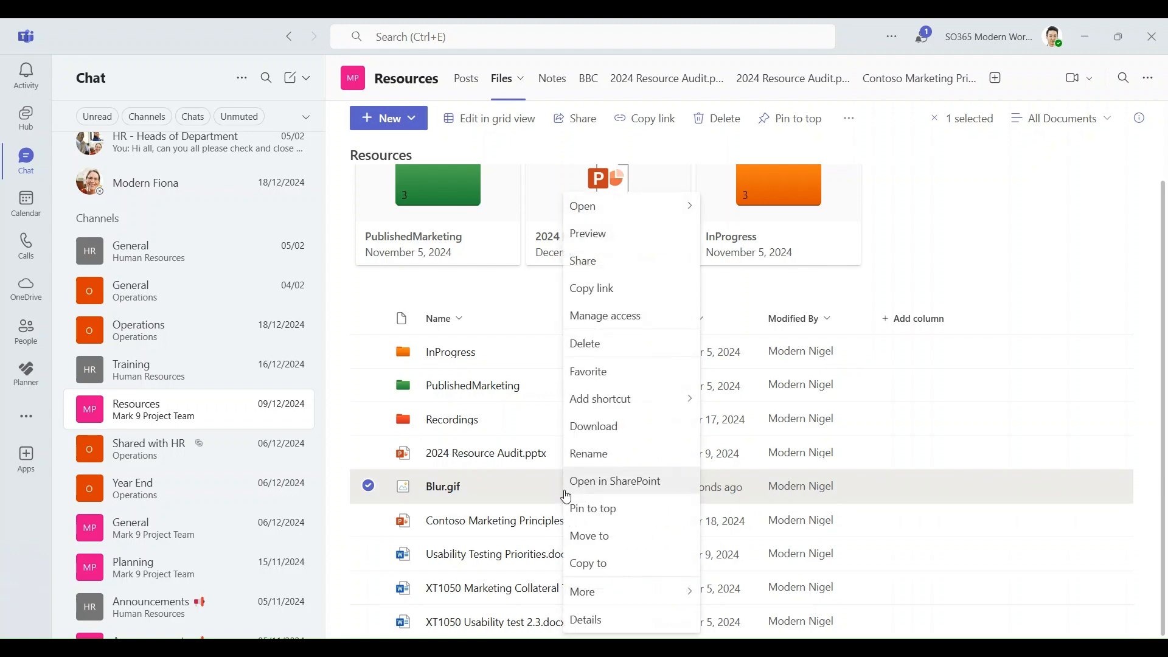
left_click(645, 344)
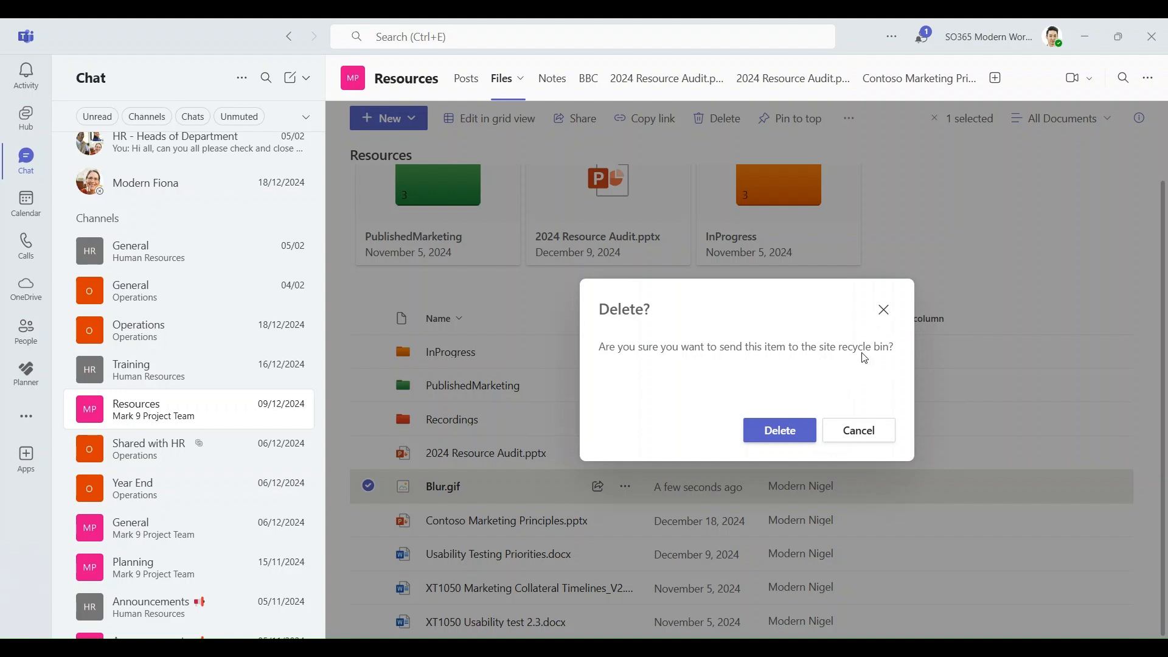
left_click(781, 430)
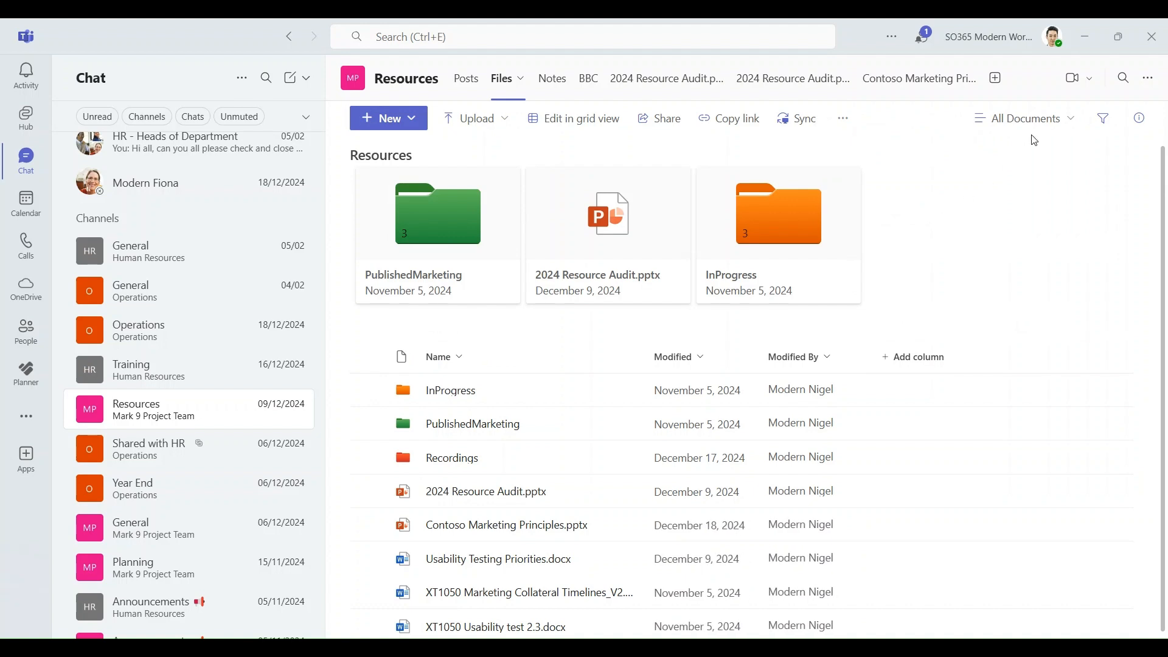